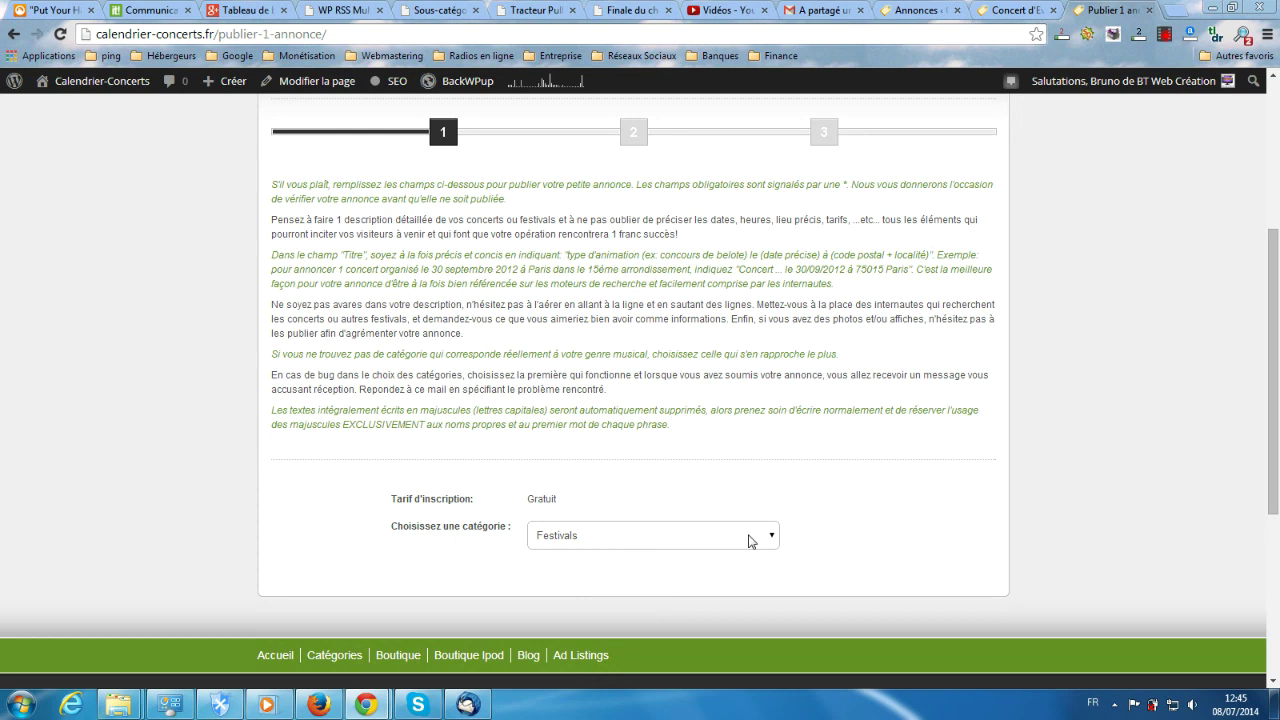
Step: Choose the Concerts category with the Classique subcategory for the new ad and continue to its details form
{"action": "left_click", "coordinate": [722, 540]}
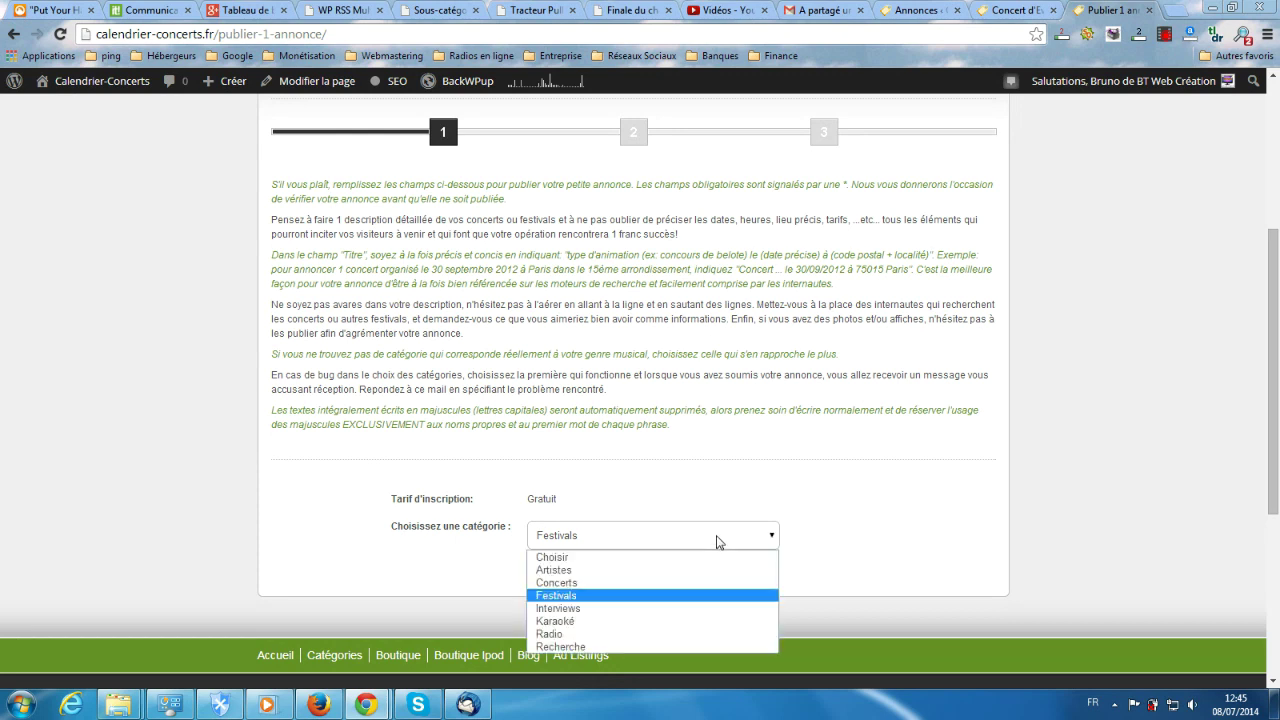
{"action": "left_click", "coordinate": [611, 584]}
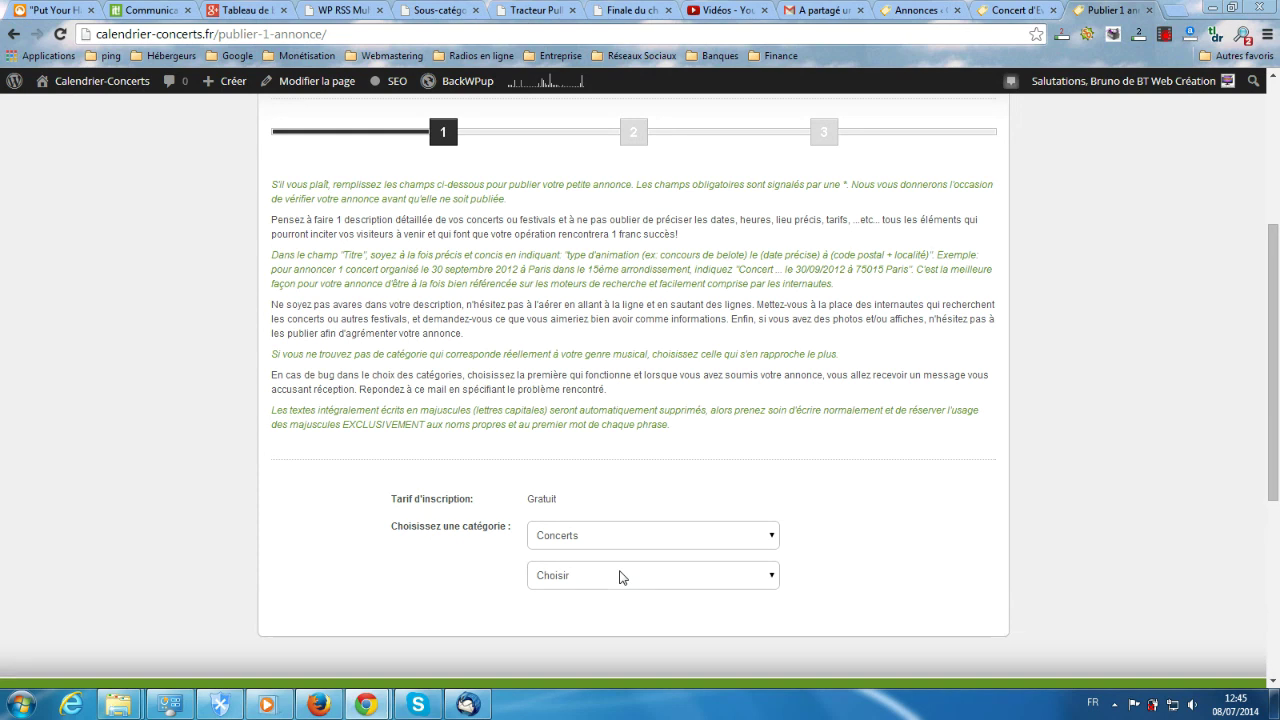
{"action": "left_click", "coordinate": [622, 574]}
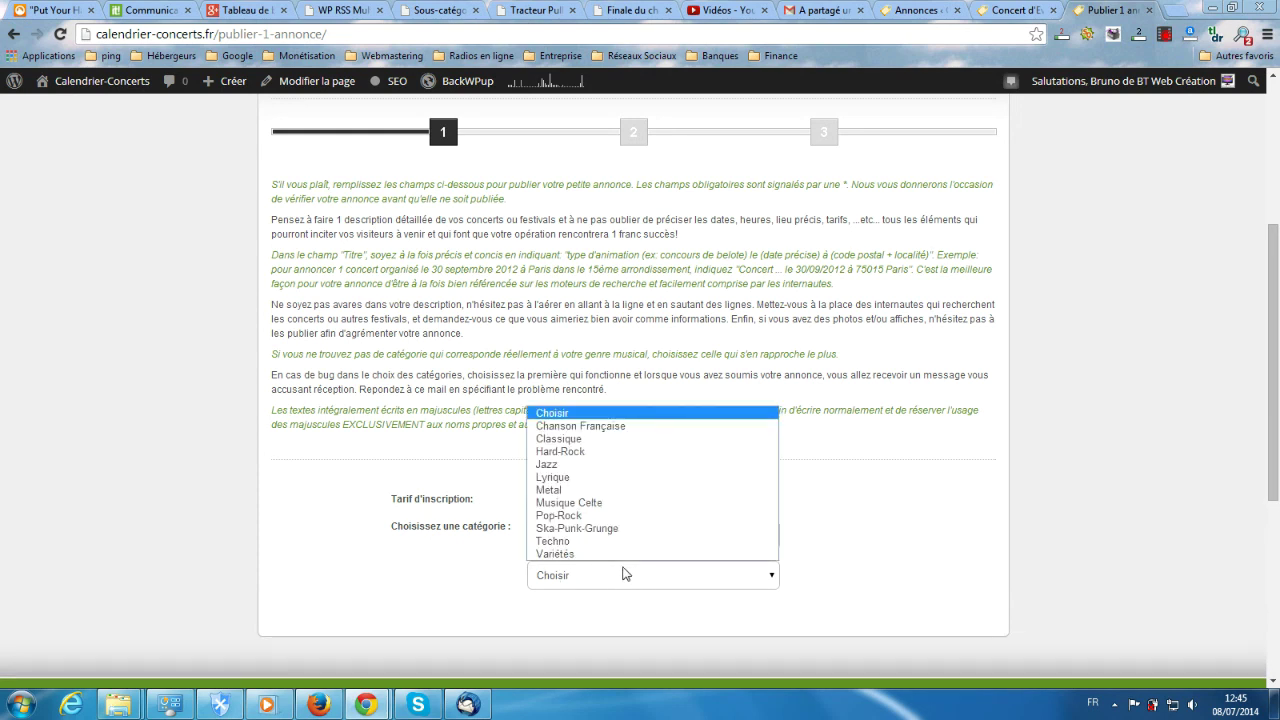
{"action": "left_click", "coordinate": [557, 439]}
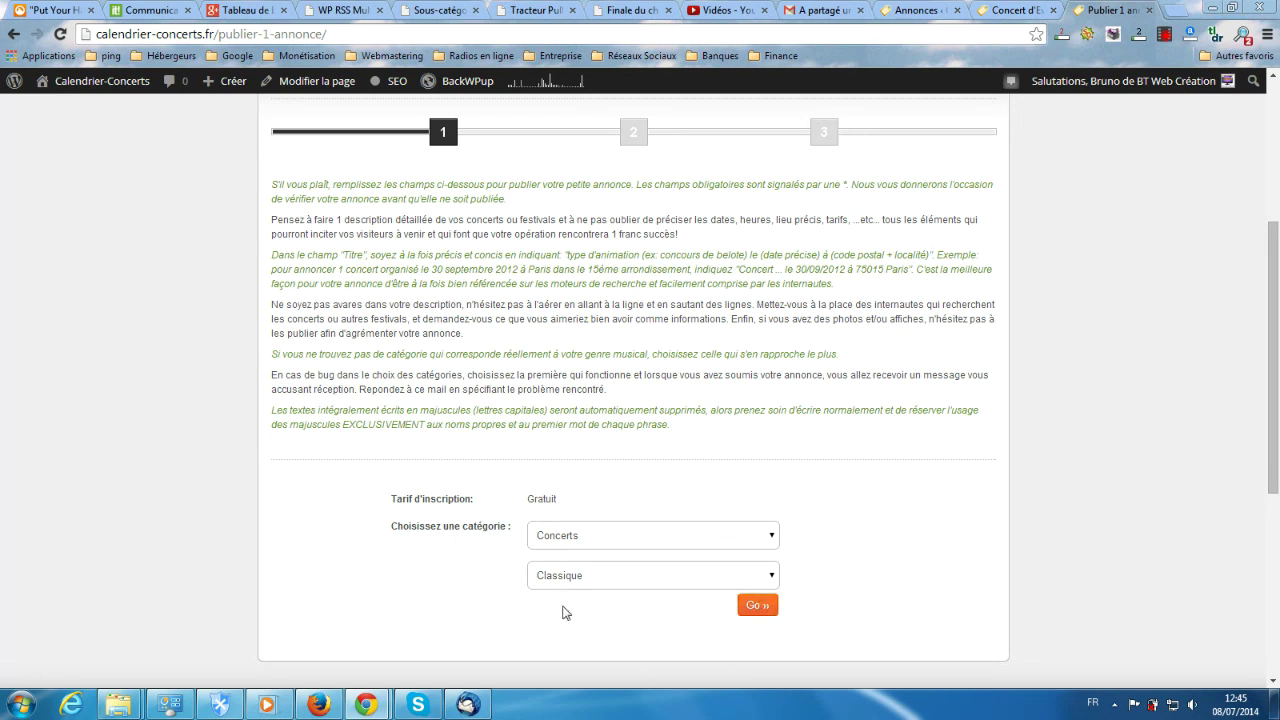
{"action": "left_click", "coordinate": [752, 613]}
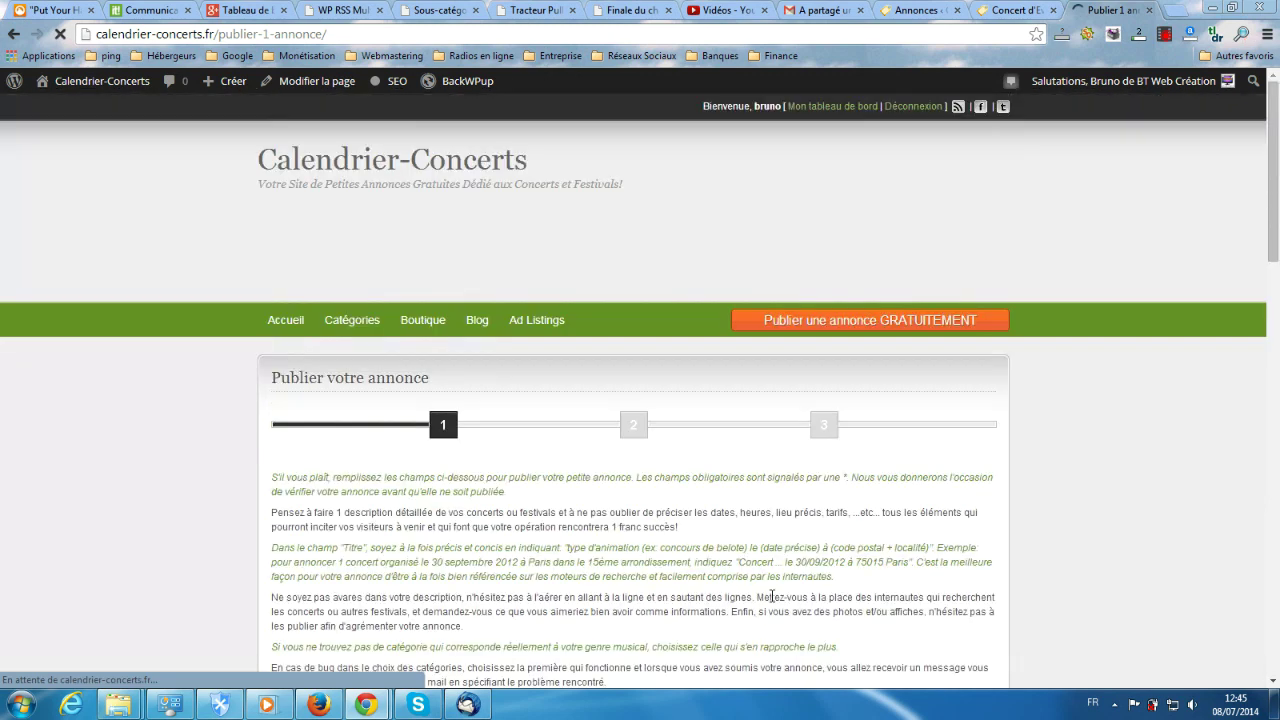
Step: Examine the help notes for the date, title, price, commune and street address fields of the ad form
{"action": "scroll", "coordinate": [771, 597], "scroll_direction": "down", "scroll_amount": 2}
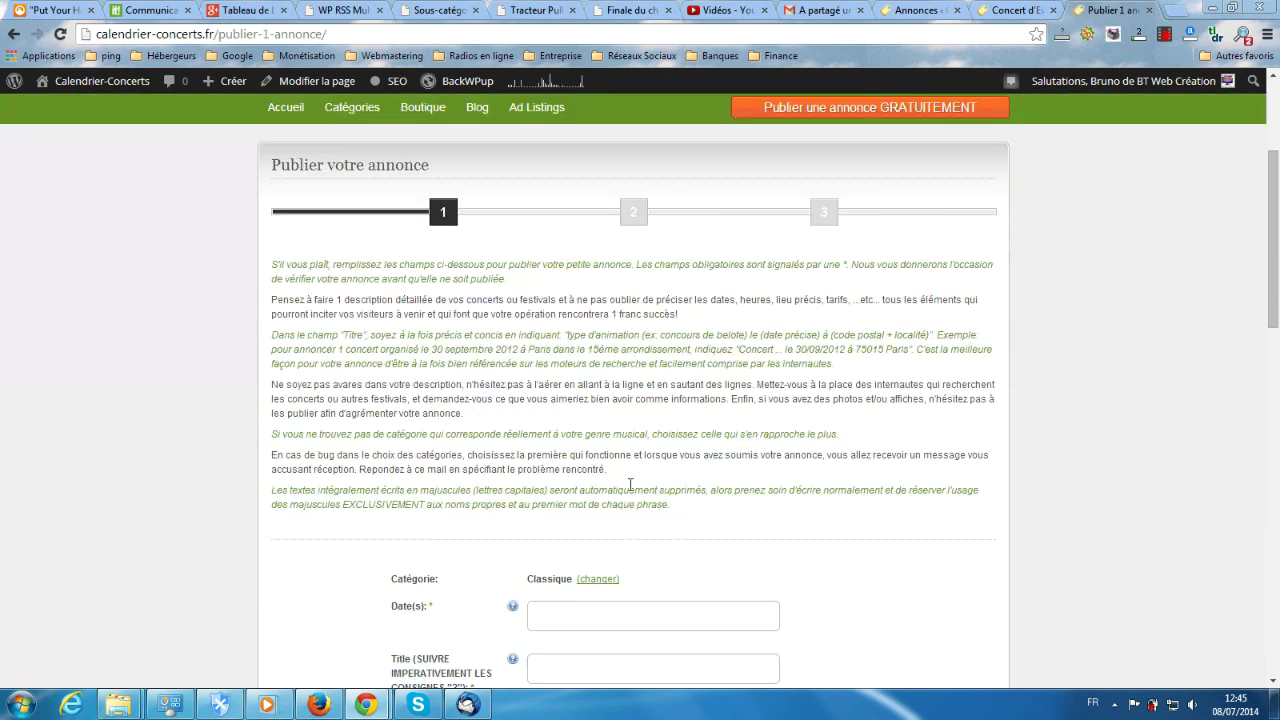
{"action": "scroll", "coordinate": [551, 450], "scroll_direction": "down", "scroll_amount": 2}
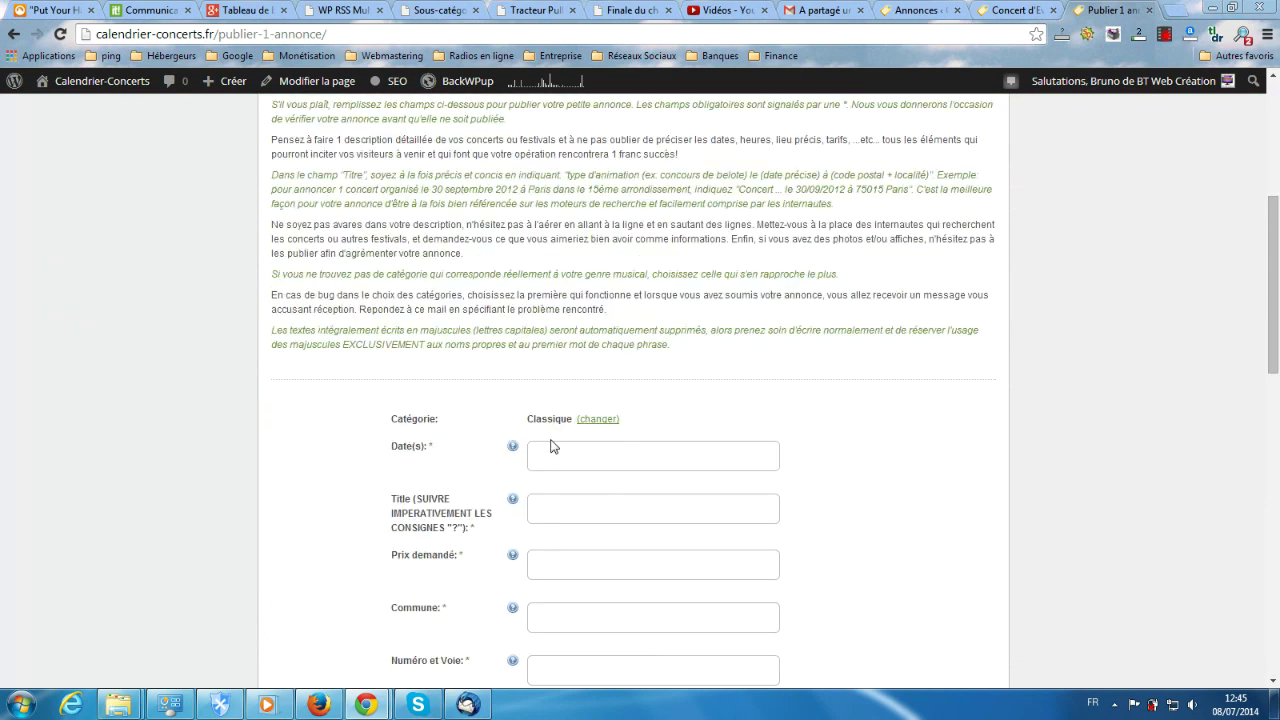
{"action": "scroll", "coordinate": [418, 538], "scroll_direction": "down", "scroll_amount": 2}
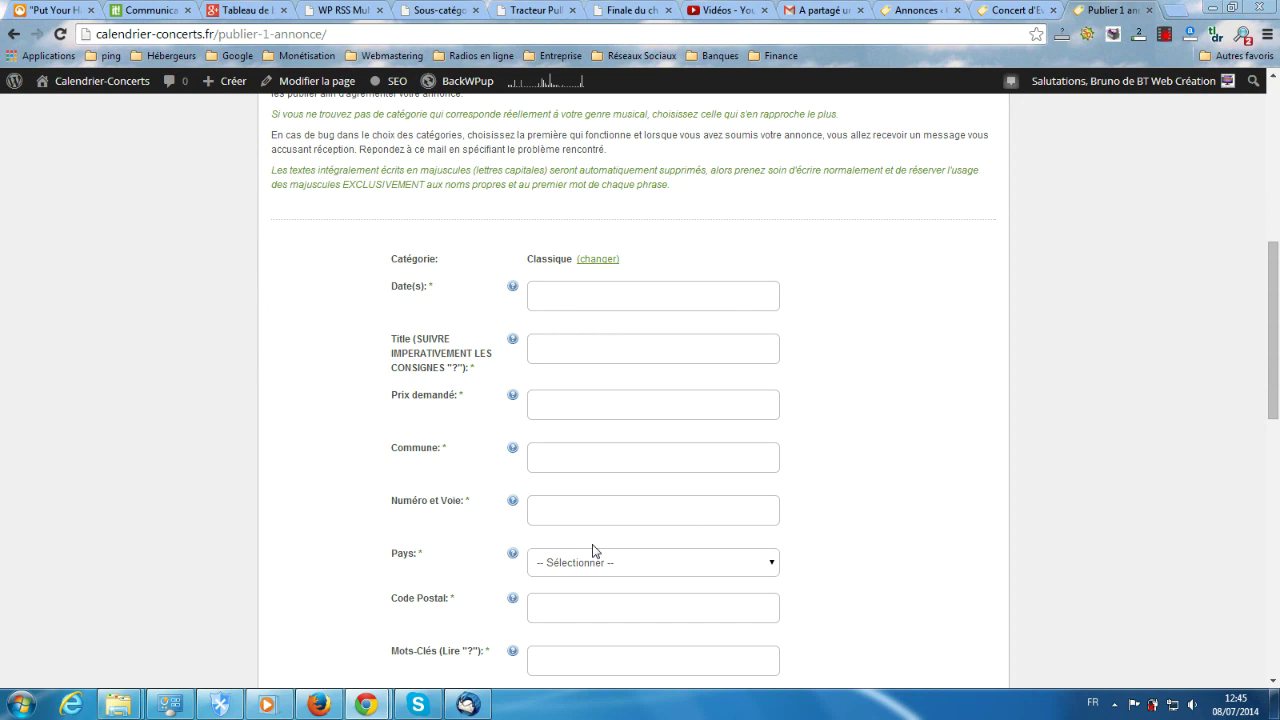
{"action": "scroll", "coordinate": [591, 596], "scroll_direction": "down", "scroll_amount": 1}
{"action": "mouse_move", "coordinate": [514, 212]}
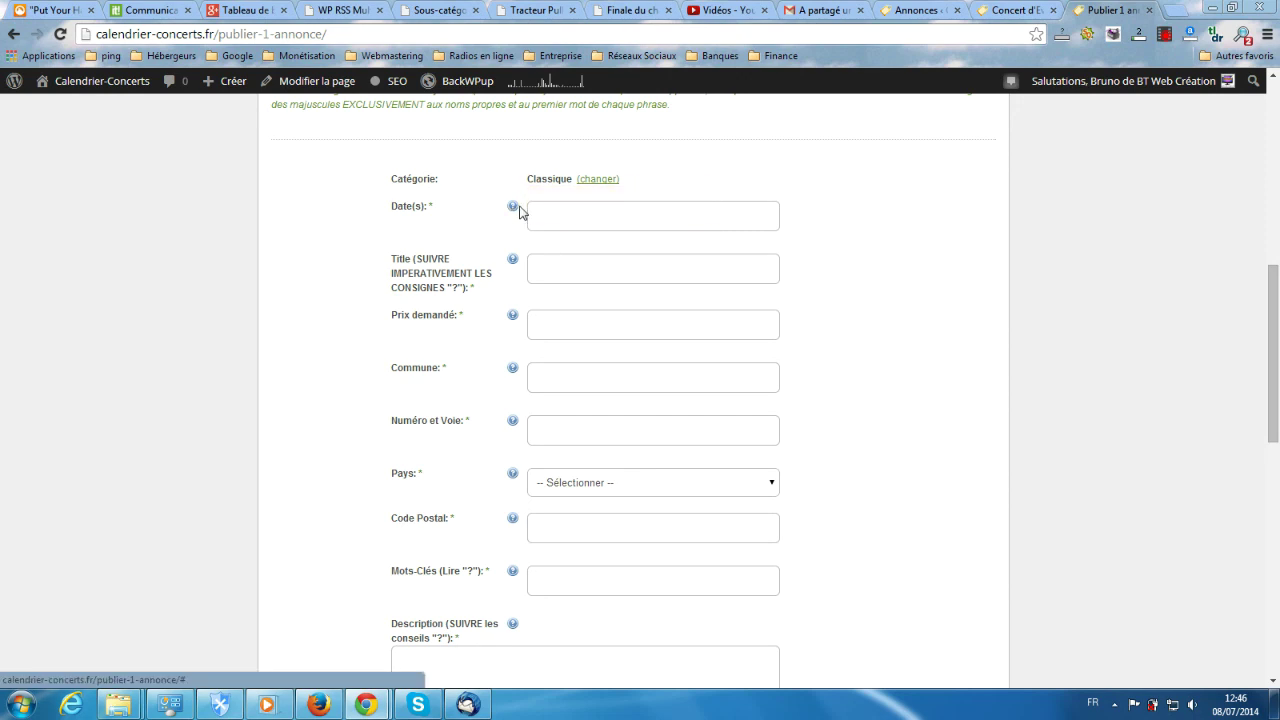
{"action": "mouse_move", "coordinate": [510, 259]}
{"action": "mouse_move", "coordinate": [514, 323]}
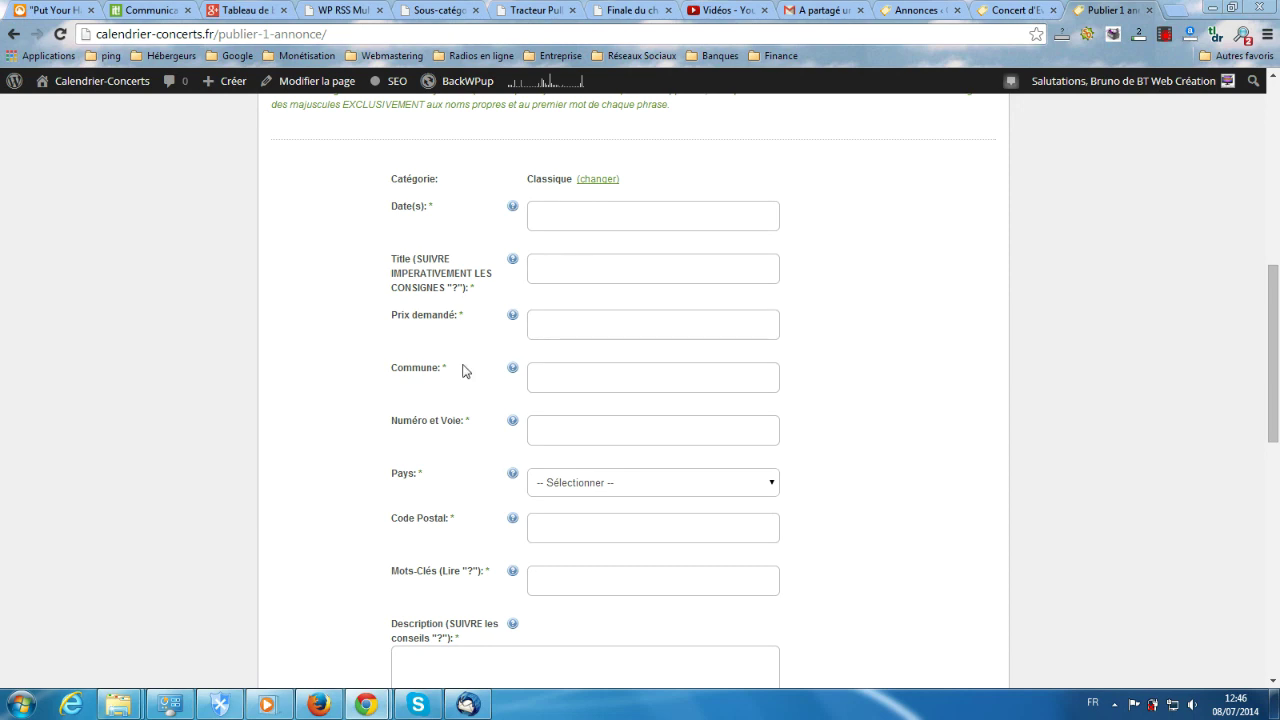
{"action": "scroll", "coordinate": [431, 363], "scroll_direction": "down", "scroll_amount": 1}
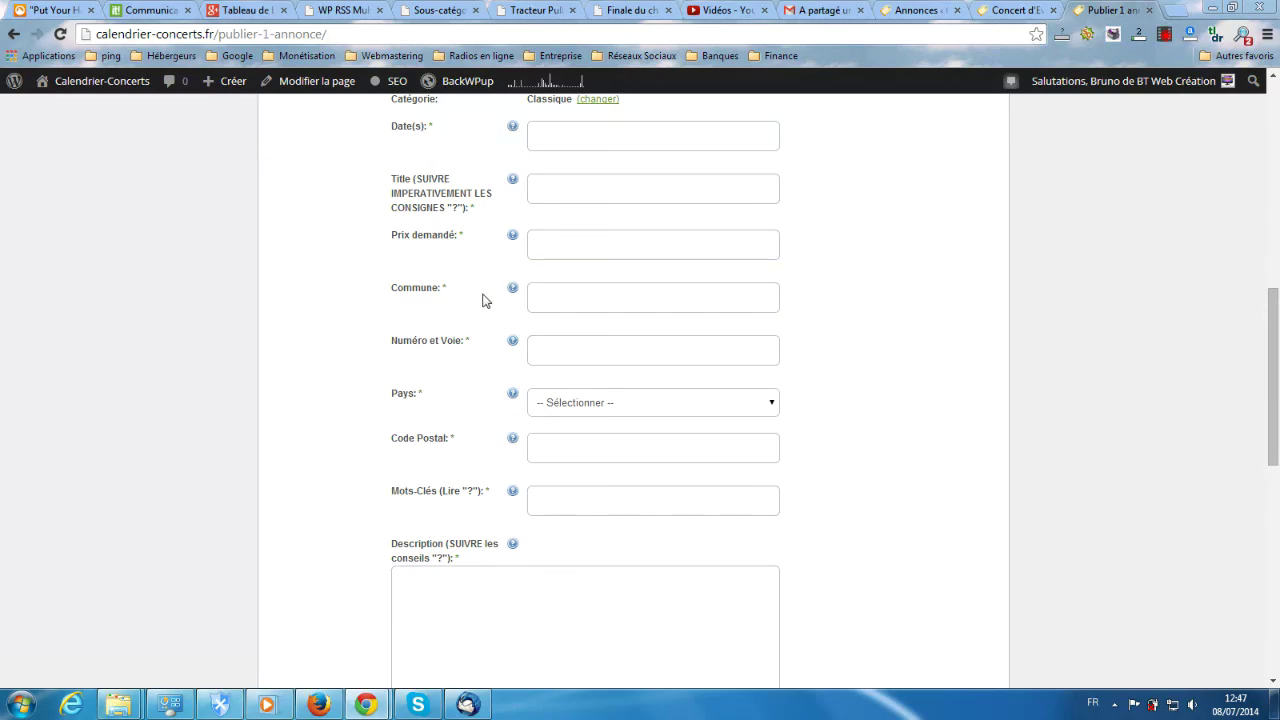
{"action": "mouse_move", "coordinate": [512, 292]}
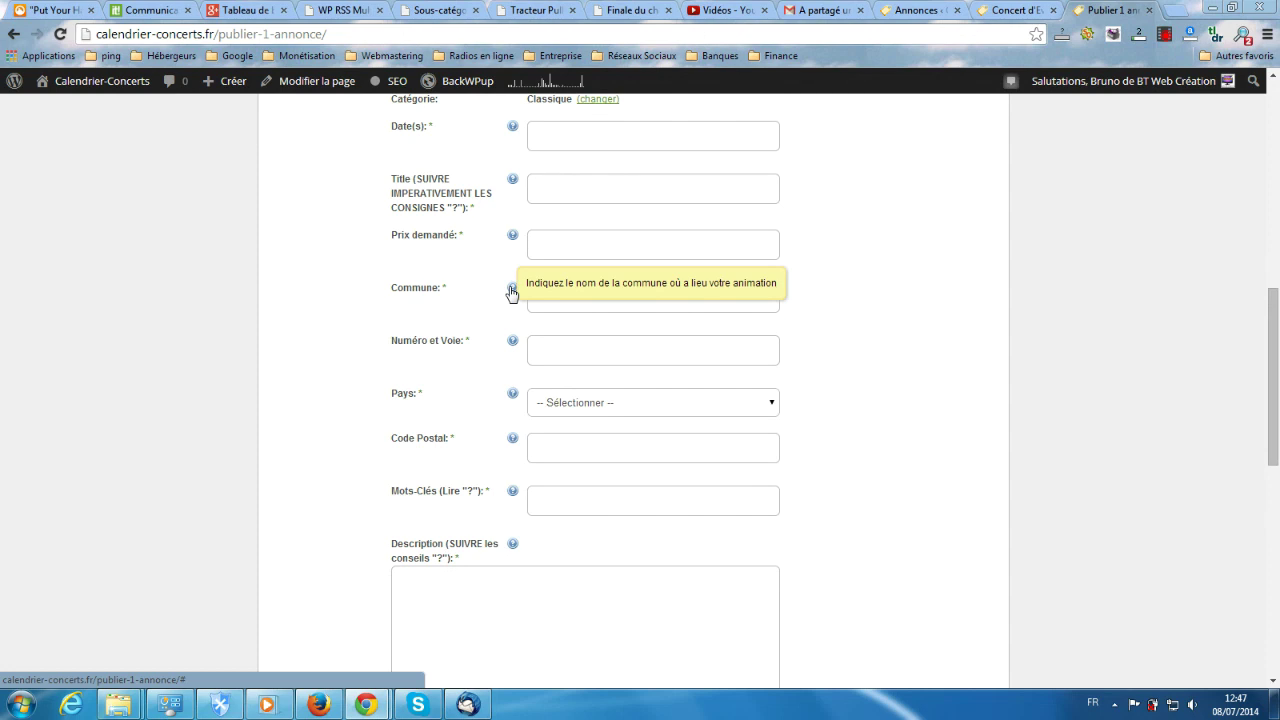
{"action": "mouse_move", "coordinate": [514, 345]}
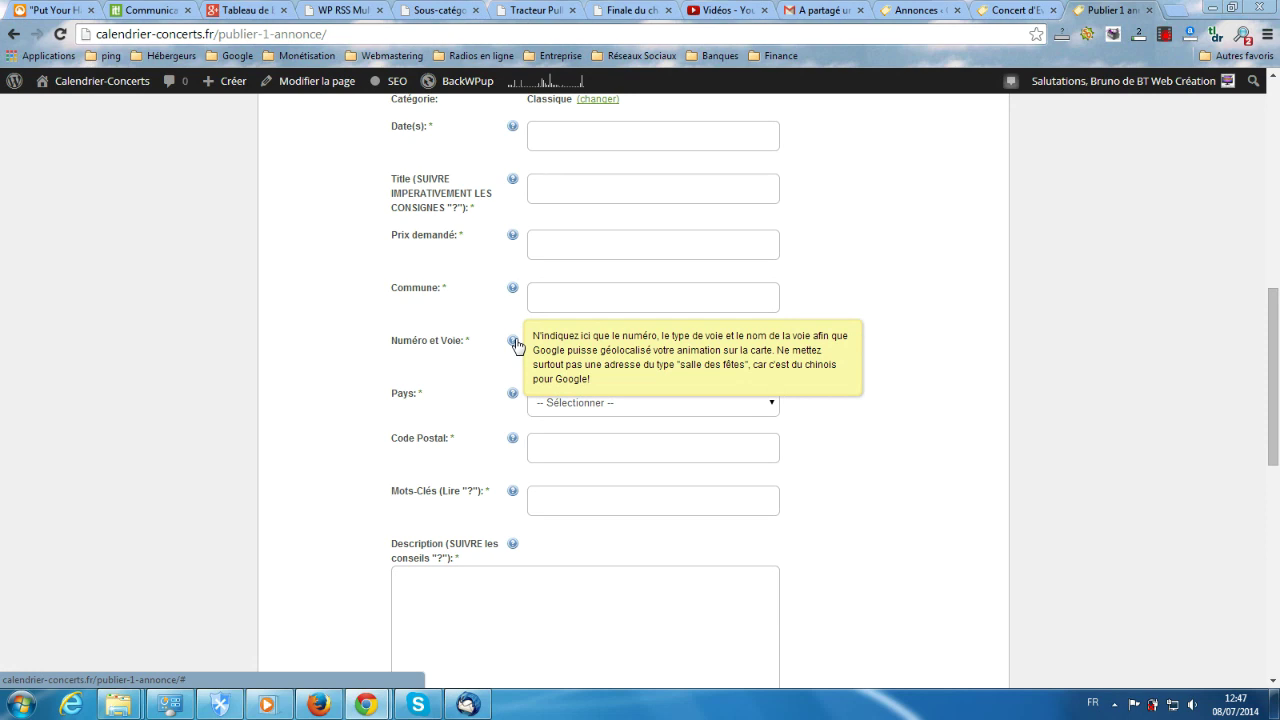
Step: Switch to the published Issy-les-Moulineaux concert ad and zoom in on the venue's marker on its map
{"action": "left_click", "coordinate": [1030, 12]}
{"action": "scroll", "coordinate": [1075, 377], "scroll_direction": "down", "scroll_amount": 2}
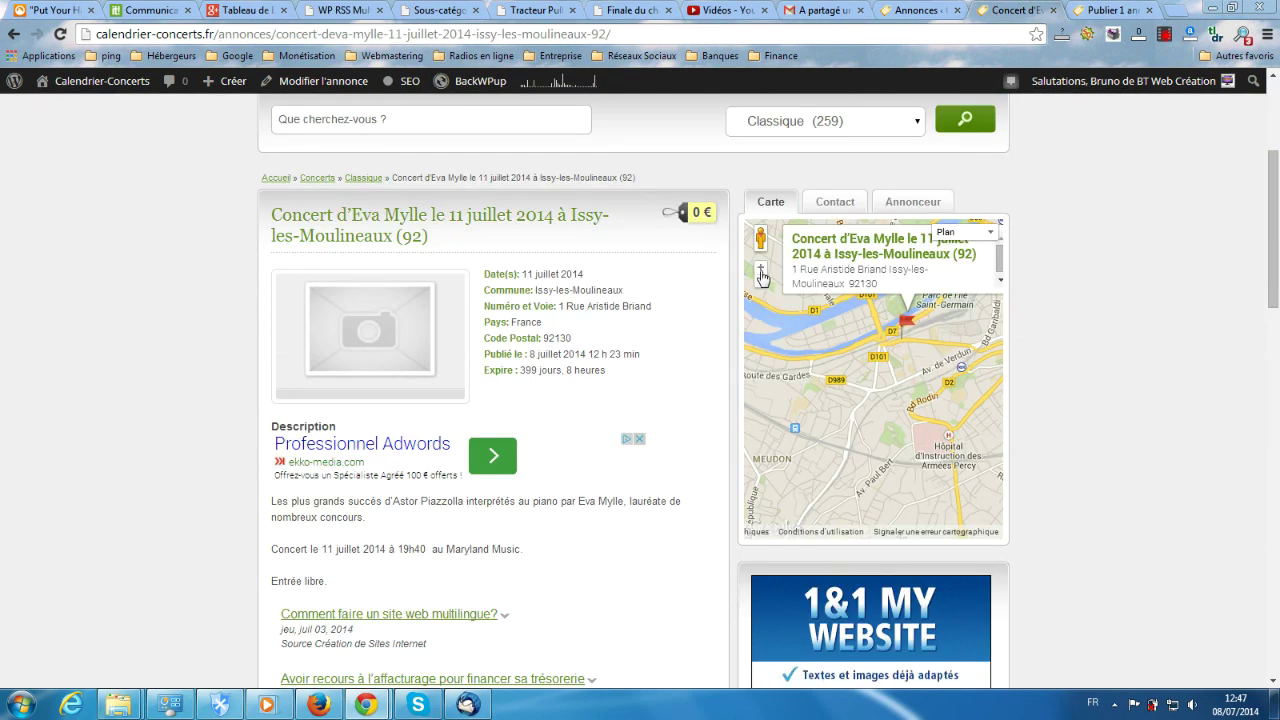
{"action": "left_click", "coordinate": [761, 270]}
{"action": "left_click", "coordinate": [761, 270]}
{"action": "left_click", "coordinate": [761, 270]}
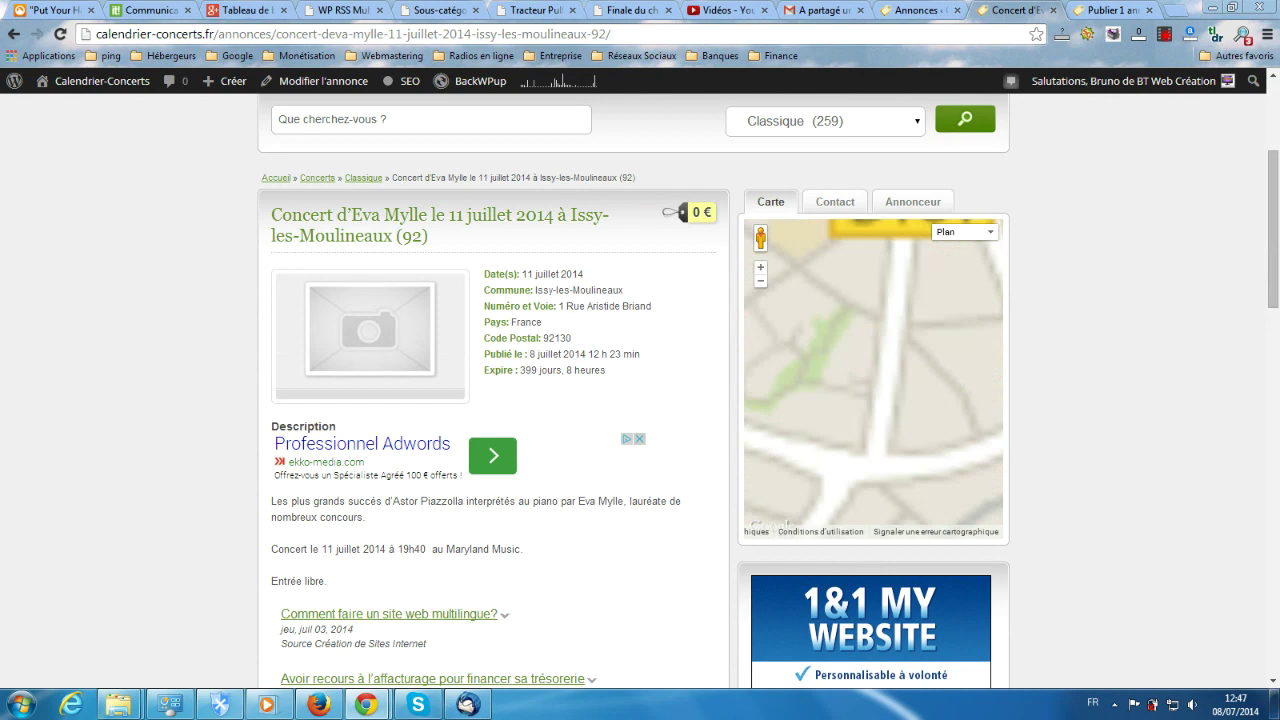
{"action": "scroll", "coordinate": [953, 428], "scroll_direction": "up", "scroll_amount": 2}
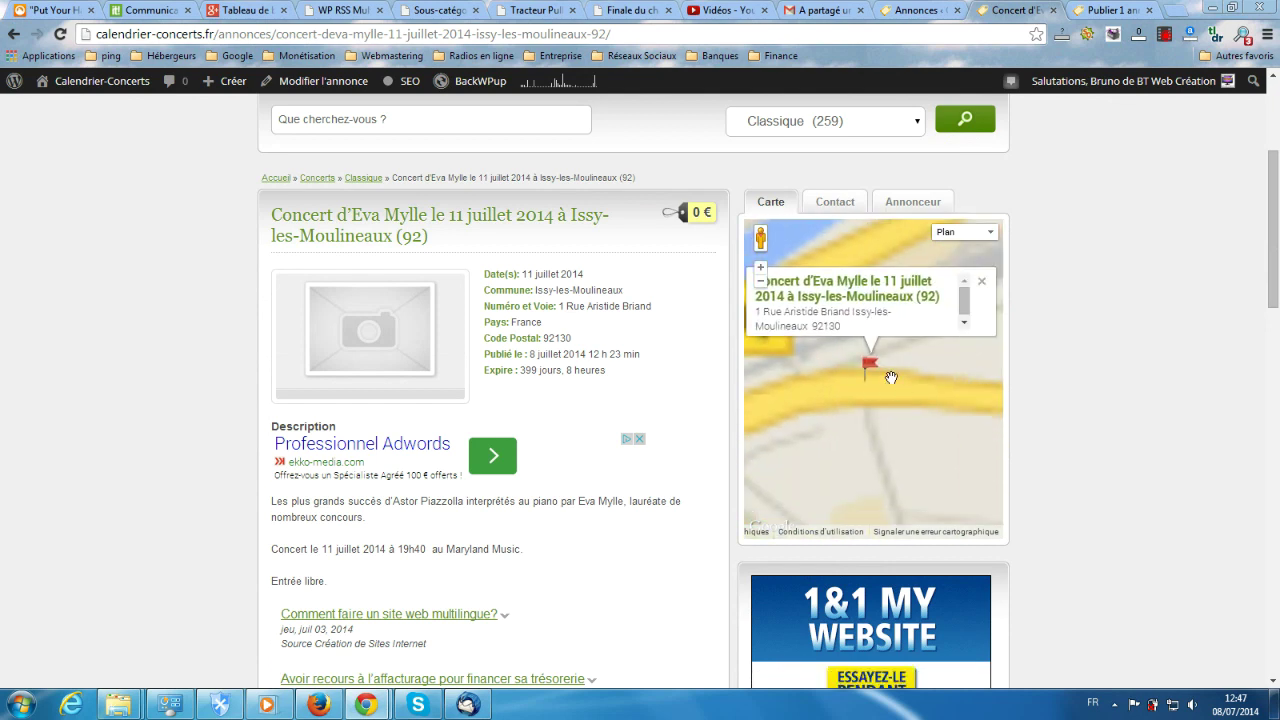
Step: Return to the ad form, set the country to France and consult the help note for the keywords field
{"action": "left_click", "coordinate": [1107, 9]}
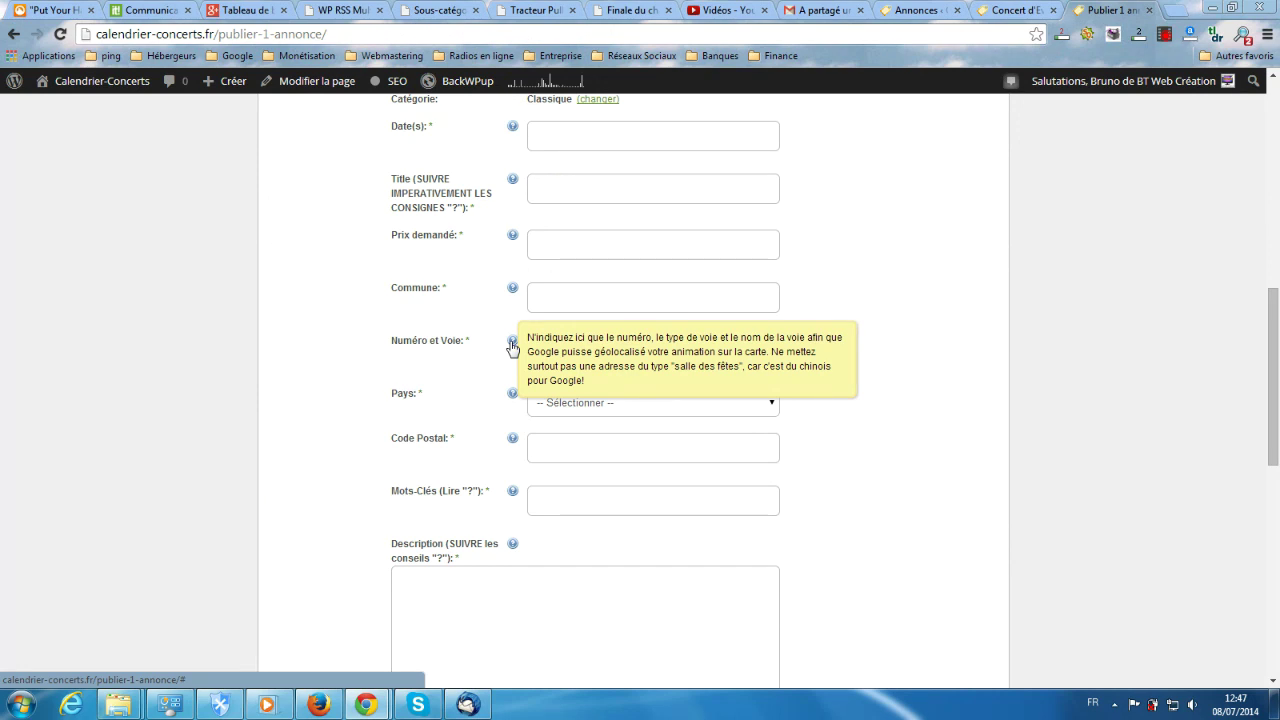
{"action": "left_click", "coordinate": [621, 404]}
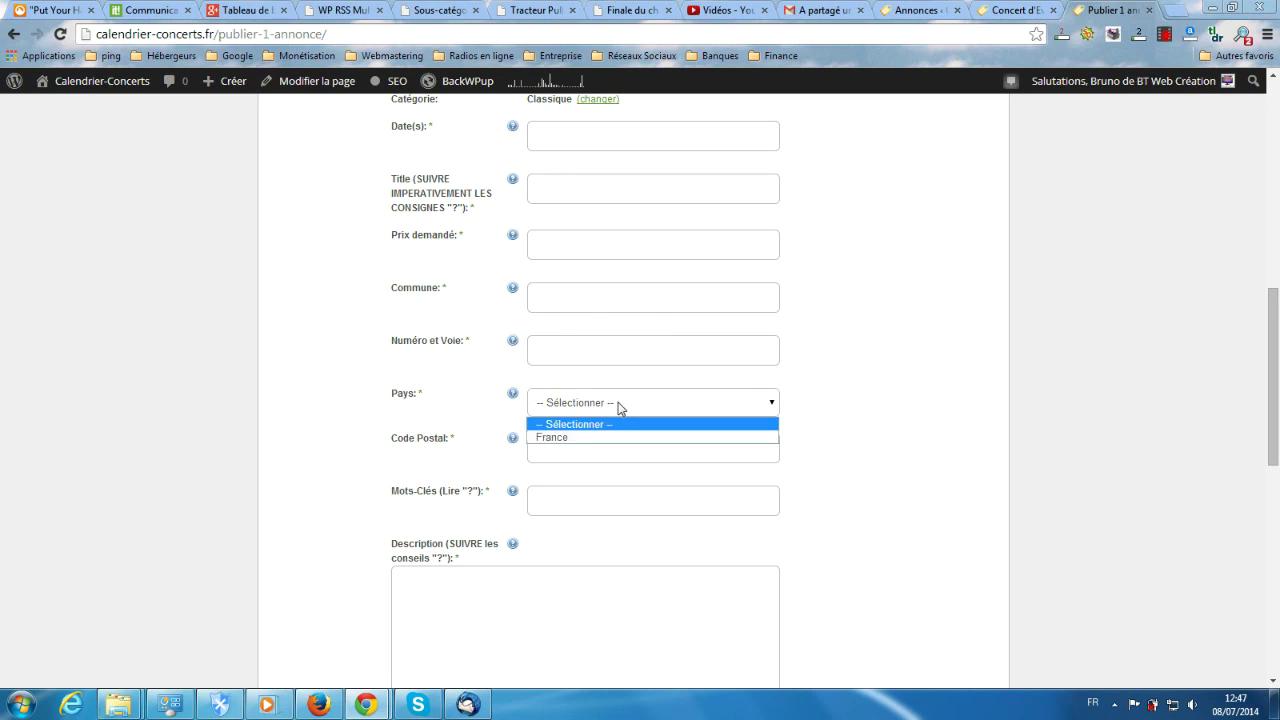
{"action": "left_click", "coordinate": [558, 438]}
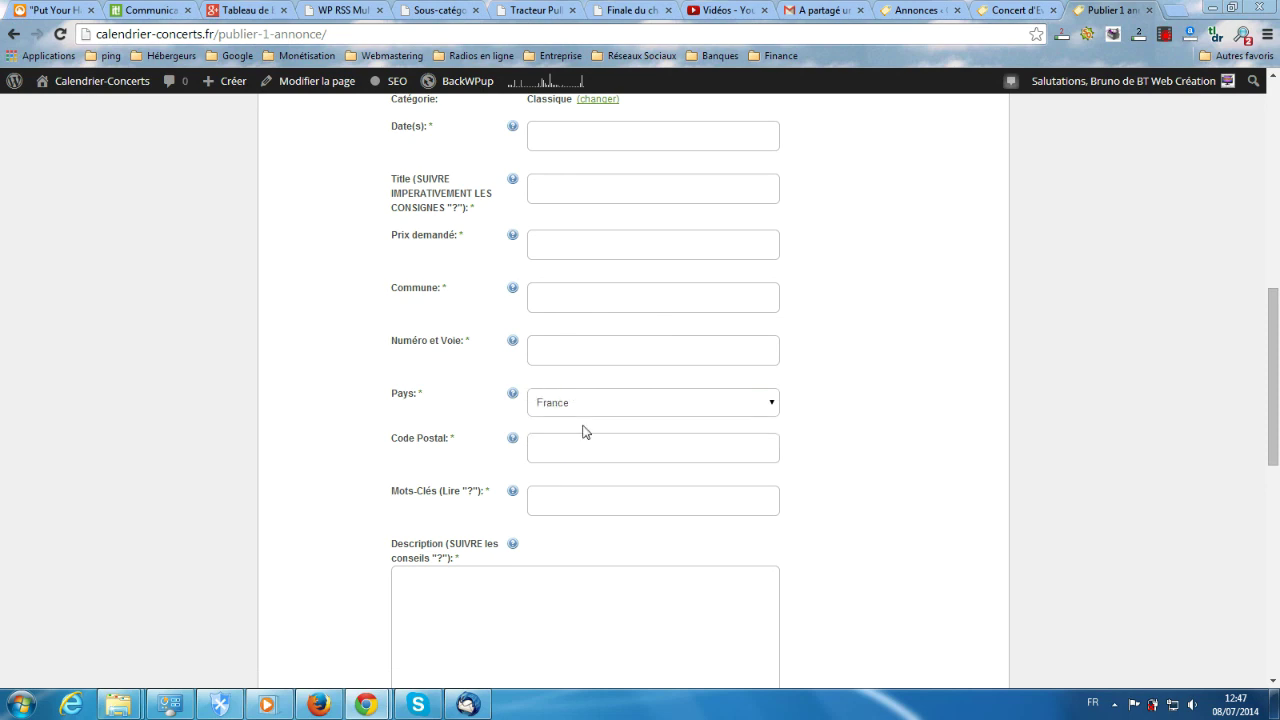
{"action": "scroll", "coordinate": [610, 445], "scroll_direction": "down", "scroll_amount": 1}
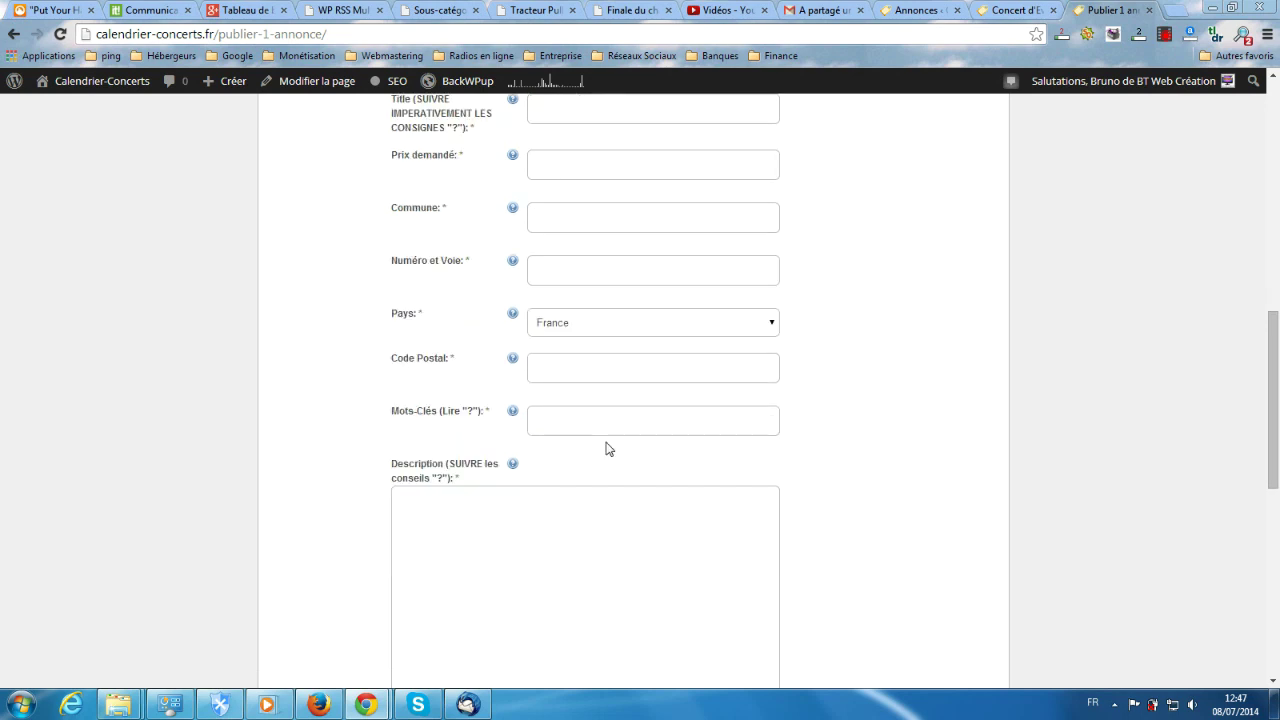
{"action": "left_click", "coordinate": [566, 431]}
{"action": "mouse_move", "coordinate": [514, 412]}
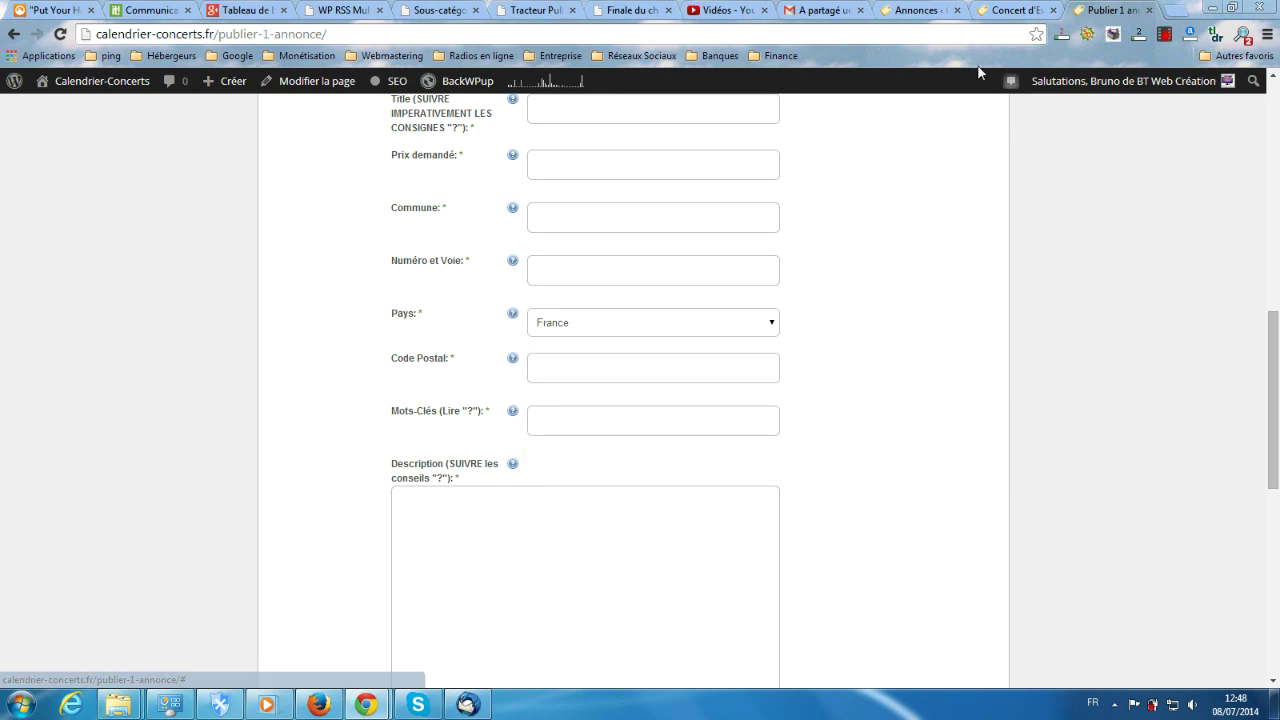
Step: From the published concert ad's page, search the site for Paris within the Concerts category
{"action": "left_click", "coordinate": [996, 10]}
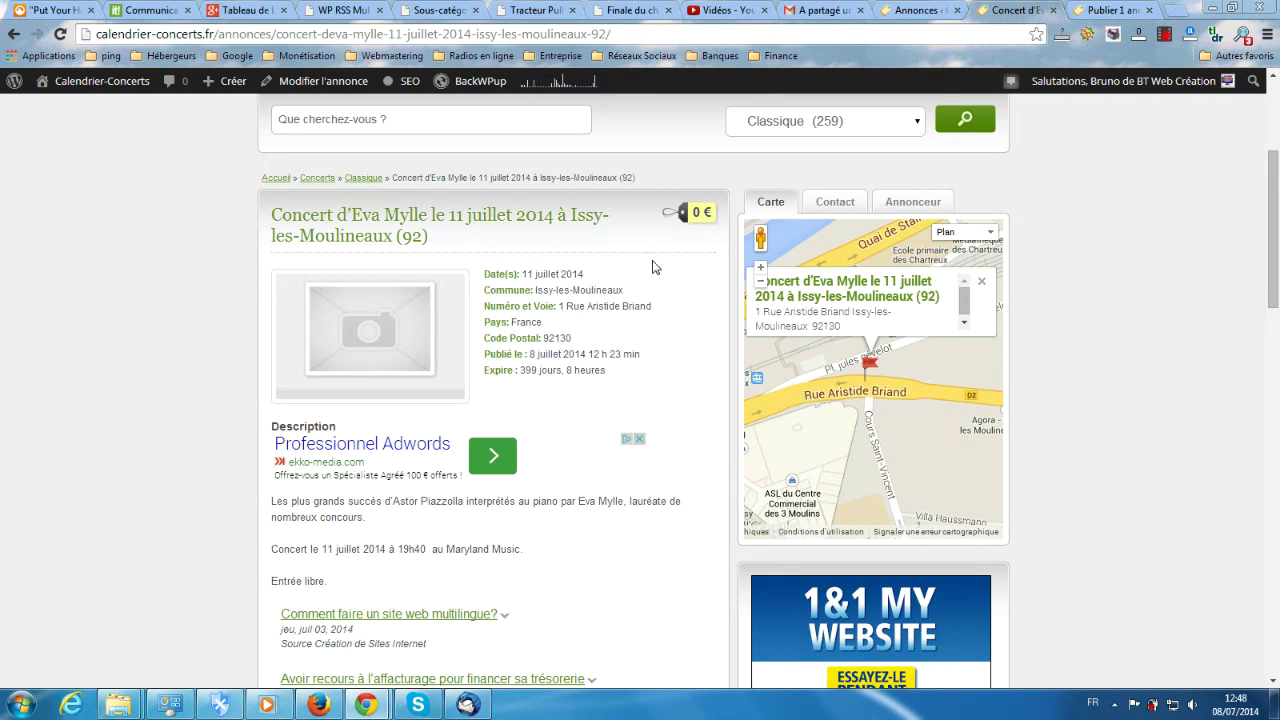
{"action": "scroll", "coordinate": [640, 264], "scroll_direction": "up", "scroll_amount": 3}
{"action": "left_click", "coordinate": [403, 362]}
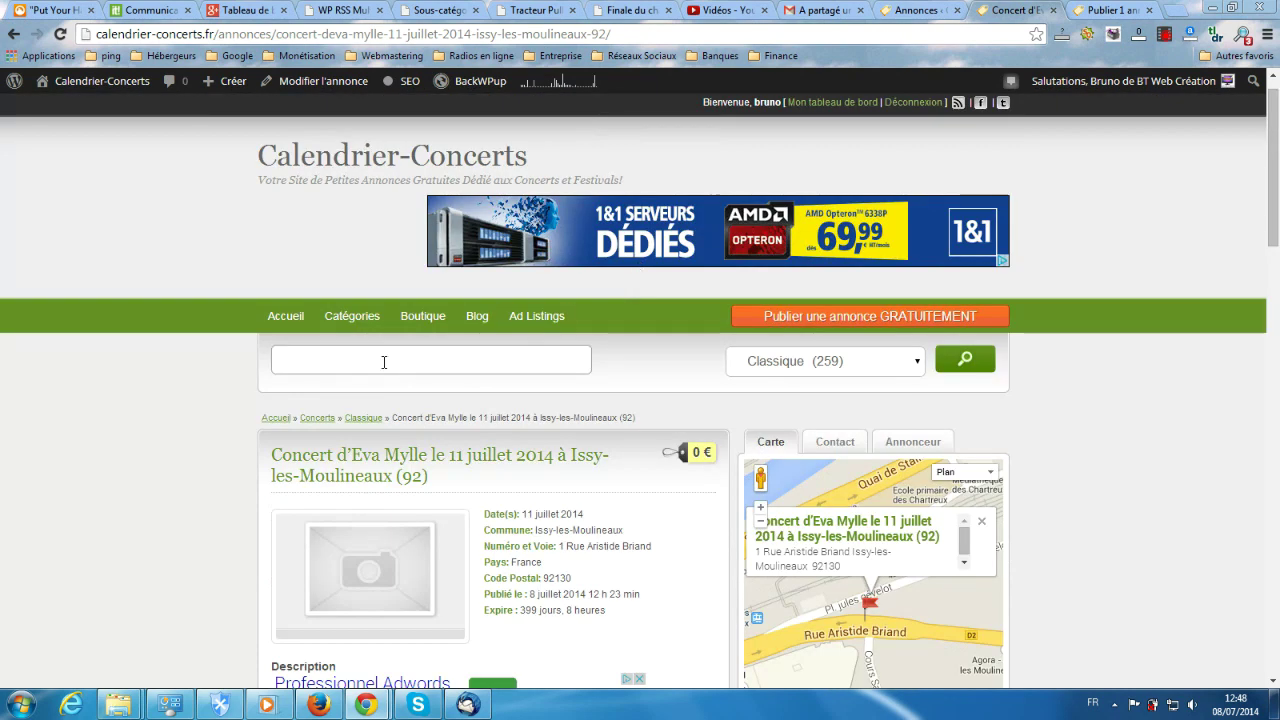
{"action": "type", "text": "concert"}
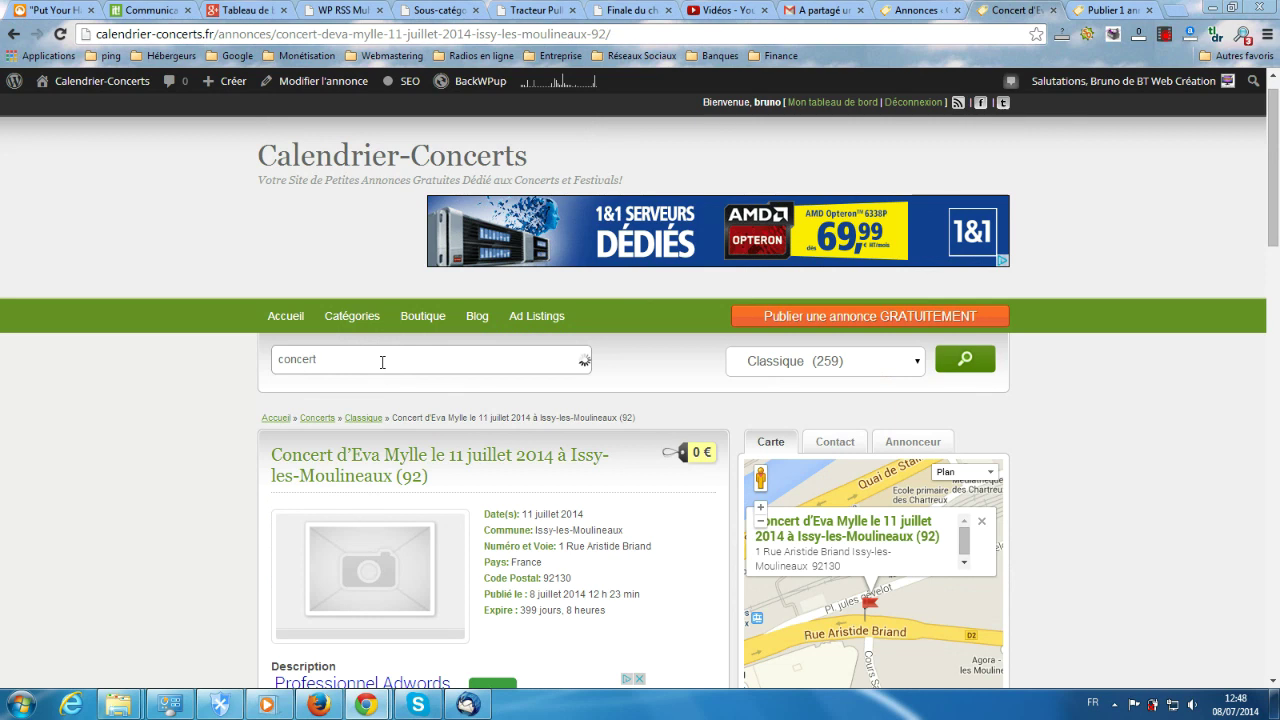
{"action": "type", "text": ", Paris"}
{"action": "left_click", "coordinate": [886, 363]}
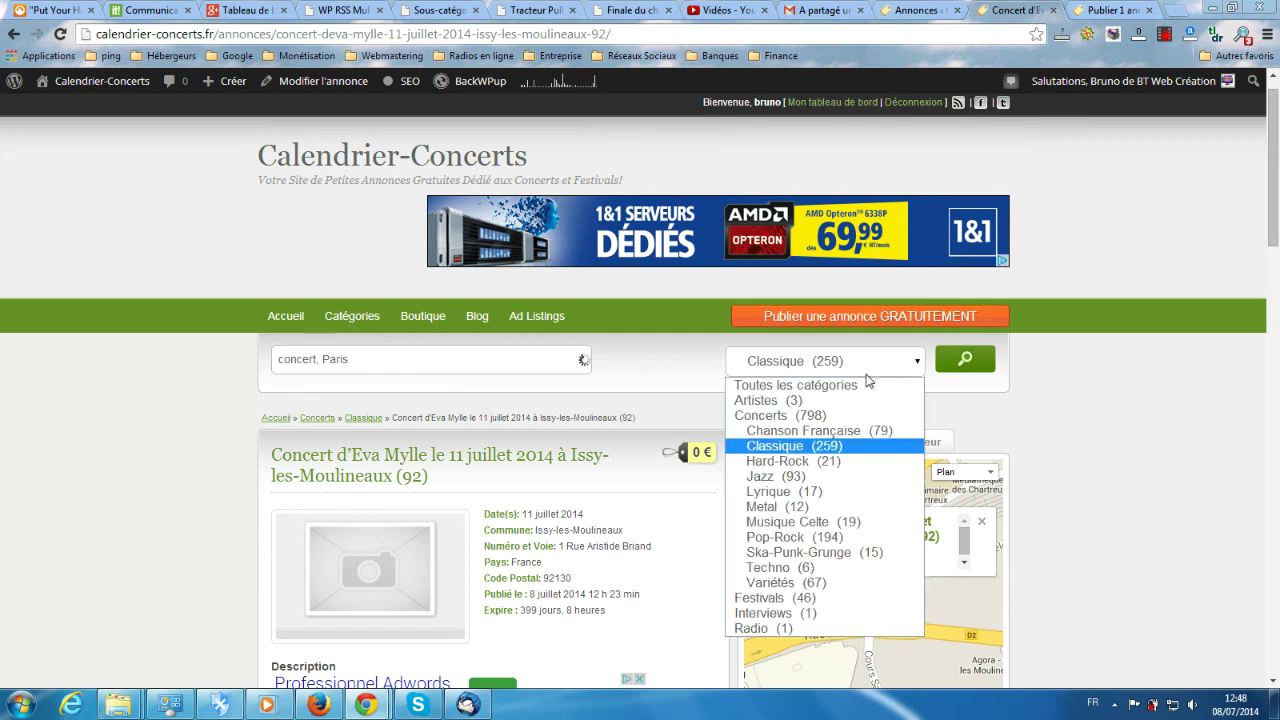
{"action": "left_click", "coordinate": [772, 415]}
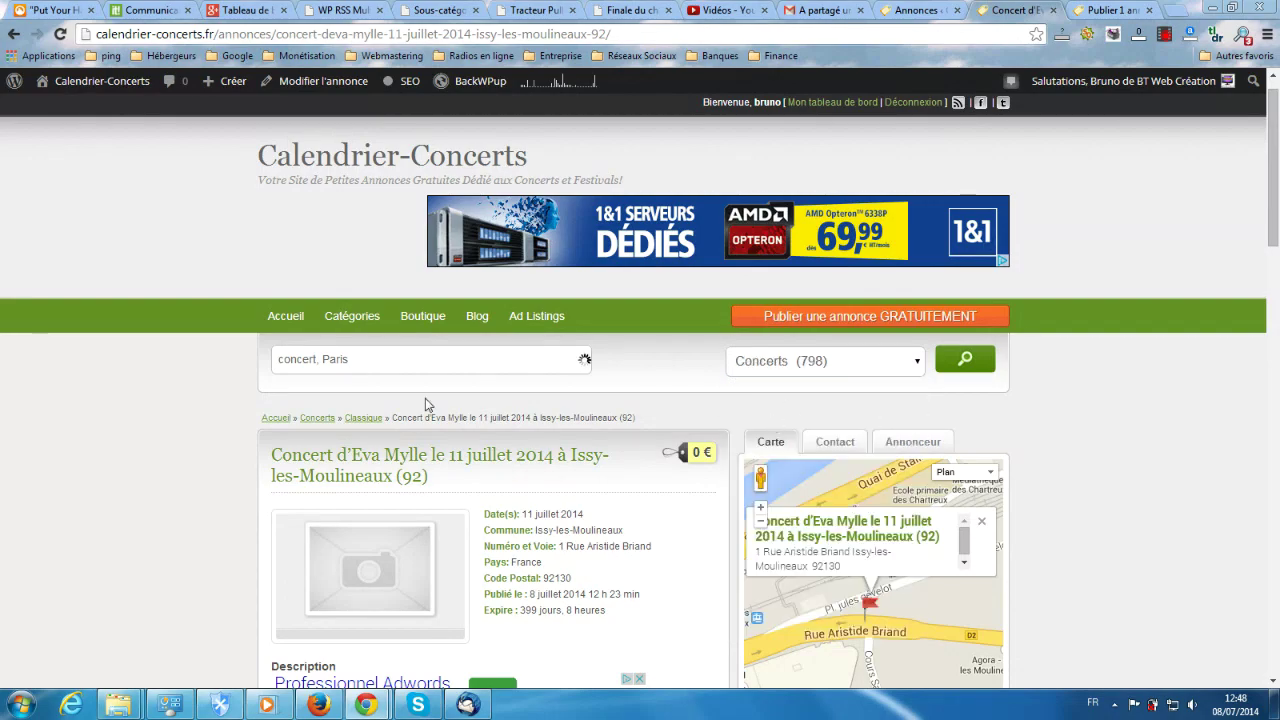
{"action": "left_click_drag", "start_coordinate": [322, 359], "coordinate": [260, 356]}
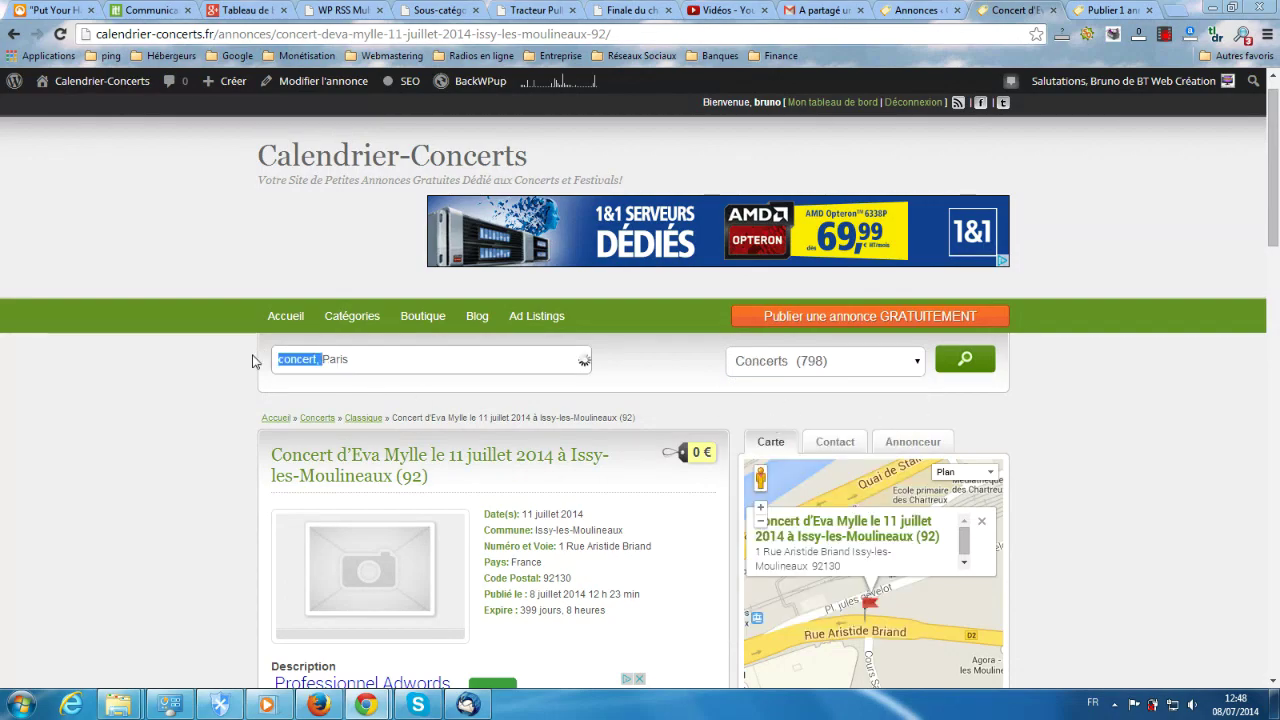
{"action": "key", "text": "BackSpace"}
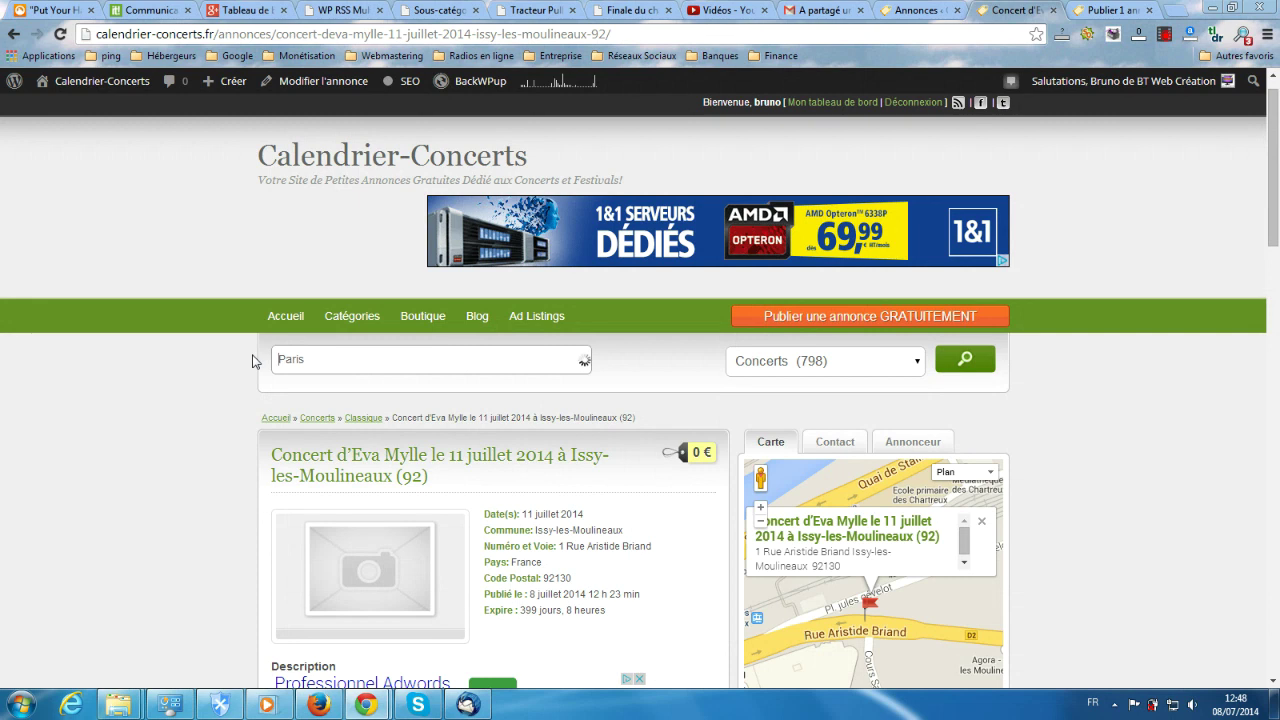
{"action": "left_click", "coordinate": [973, 362]}
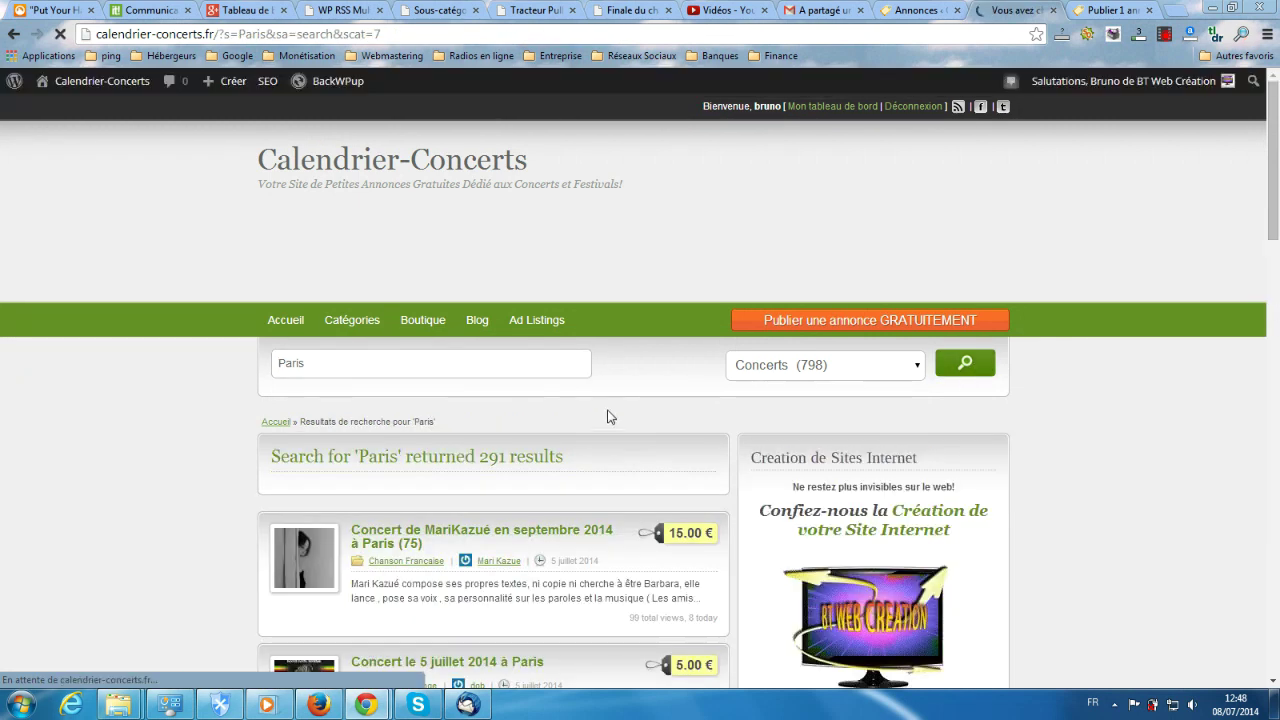
Step: Browse the list of concert ads found by the Paris search
{"action": "left_click", "coordinate": [1112, 10]}
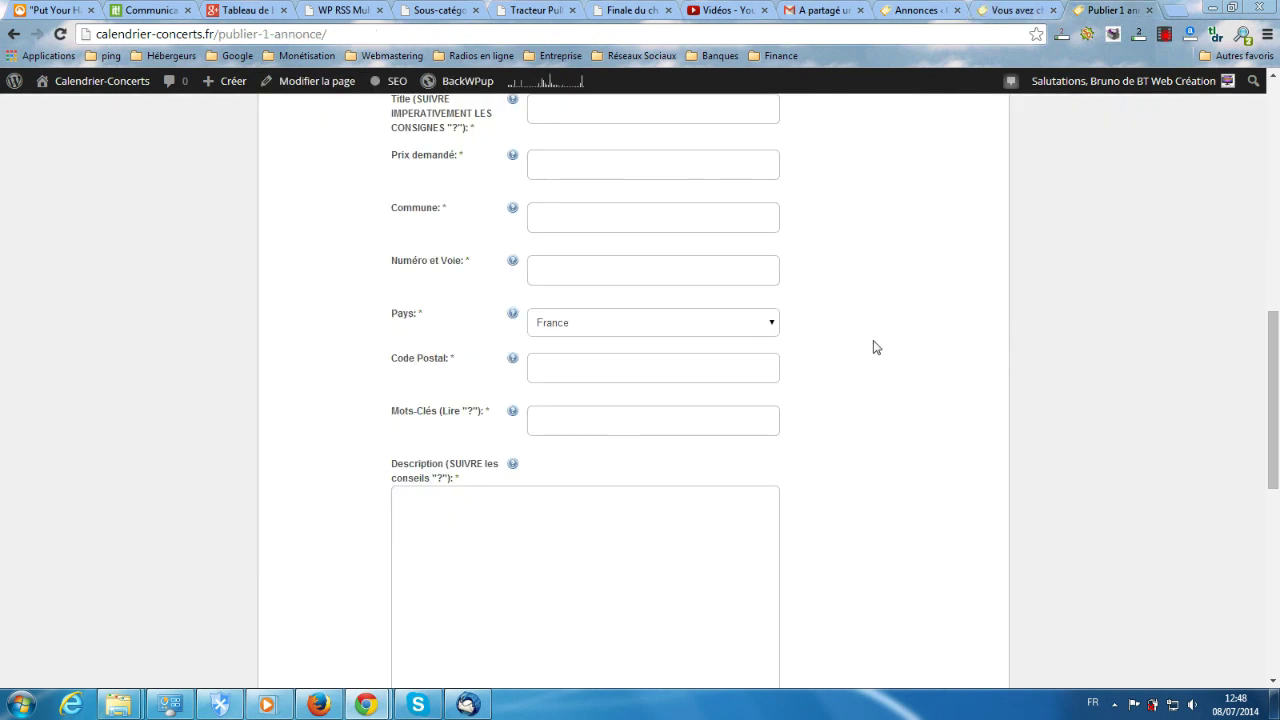
{"action": "left_click", "coordinate": [1017, 10]}
{"action": "scroll", "coordinate": [884, 367], "scroll_direction": "down", "scroll_amount": 3}
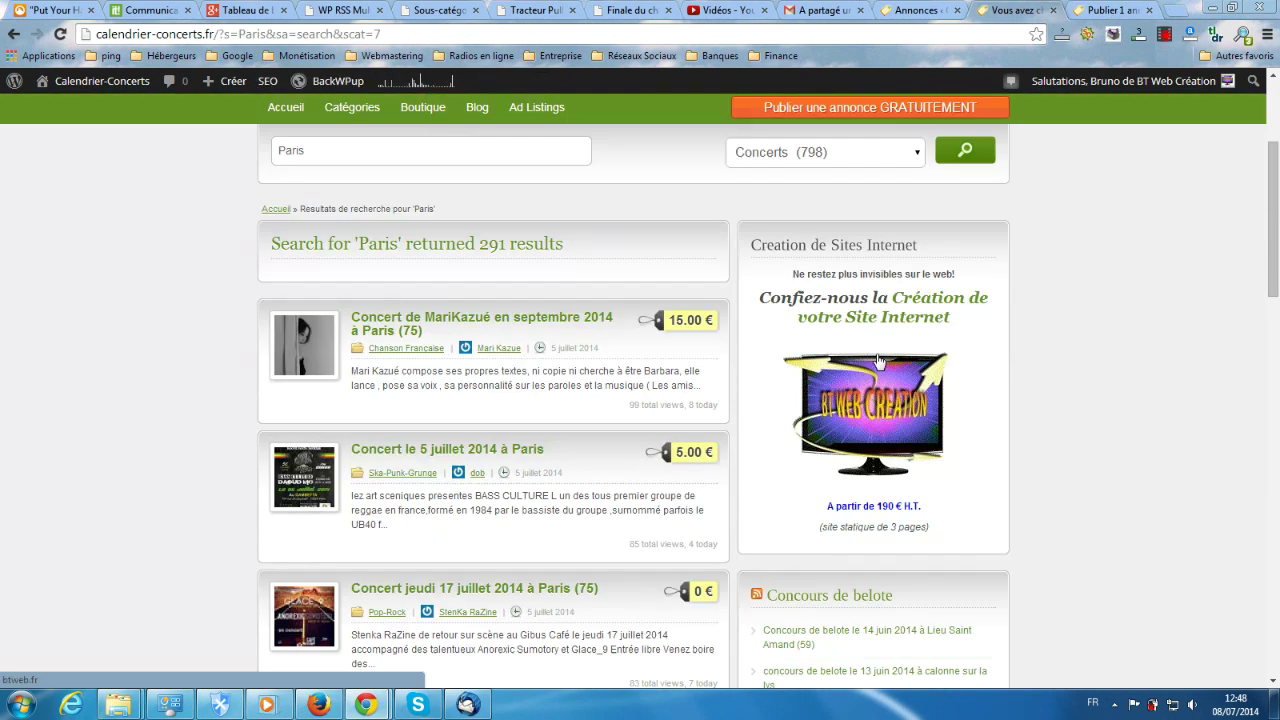
{"action": "scroll", "coordinate": [846, 370], "scroll_direction": "down", "scroll_amount": 3}
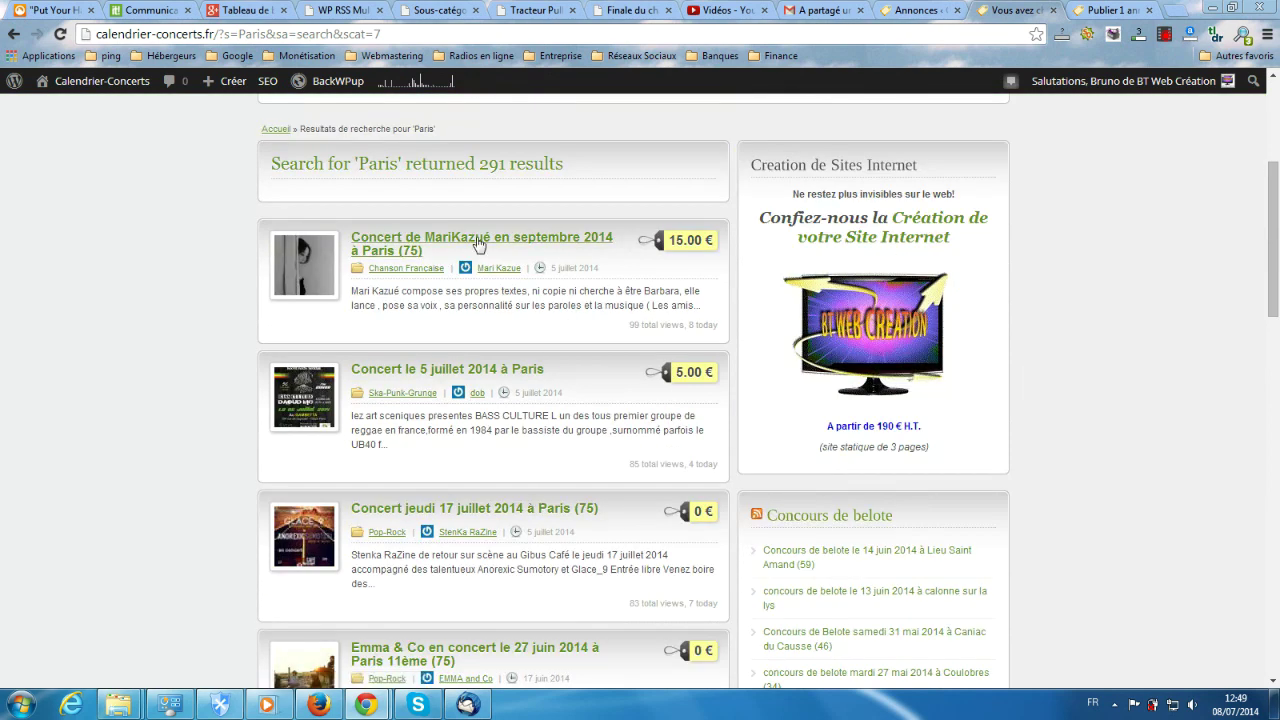
{"action": "scroll", "coordinate": [372, 515], "scroll_direction": "down", "scroll_amount": 3}
{"action": "scroll", "coordinate": [458, 518], "scroll_direction": "down", "scroll_amount": 2}
{"action": "scroll", "coordinate": [462, 530], "scroll_direction": "down", "scroll_amount": 3}
{"action": "scroll", "coordinate": [462, 530], "scroll_direction": "up", "scroll_amount": 5}
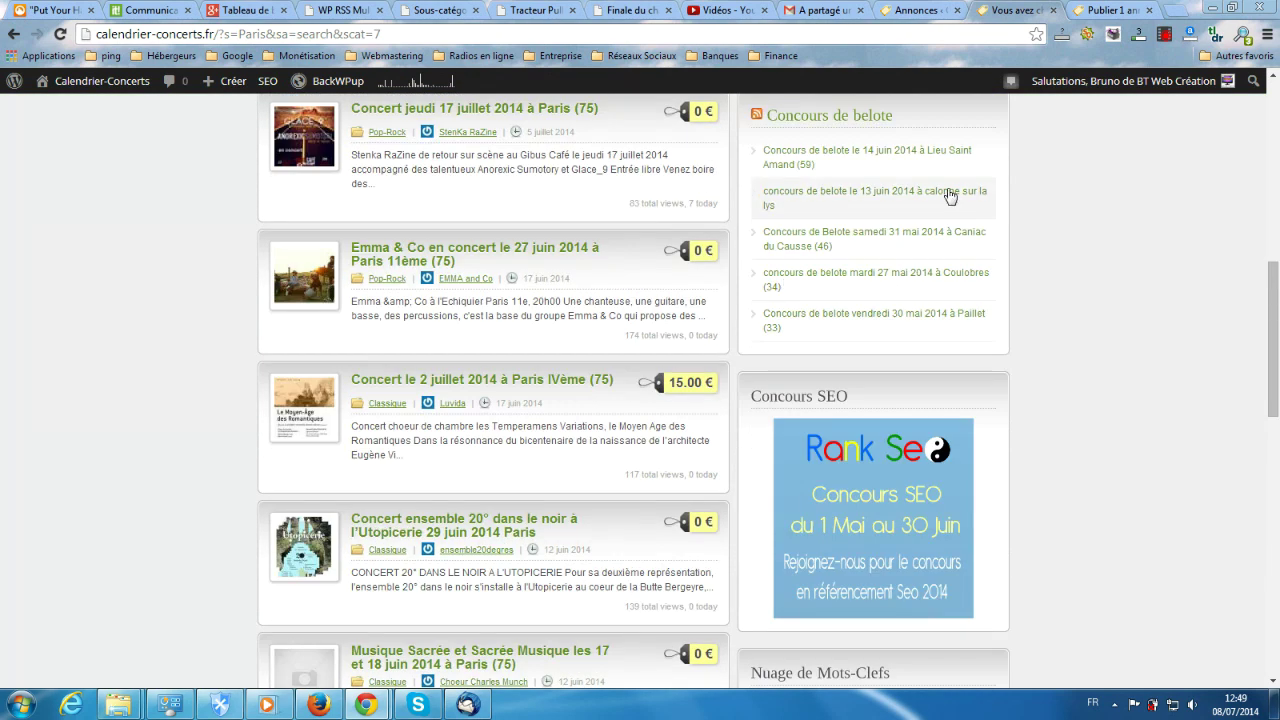
Step: Go back to the ad form and review the description field's help note and the image upload section
{"action": "left_click", "coordinate": [1110, 10]}
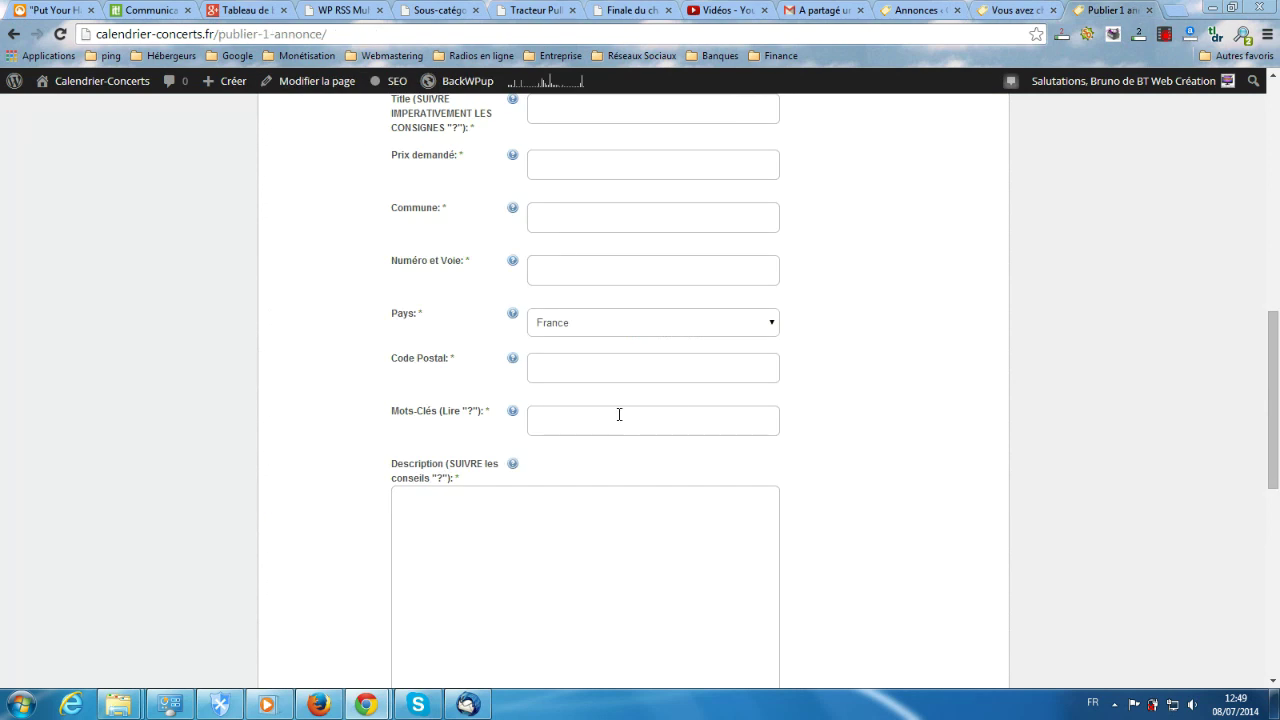
{"action": "scroll", "coordinate": [620, 412], "scroll_direction": "down", "scroll_amount": 3}
{"action": "left_click", "coordinate": [456, 227]}
{"action": "mouse_move", "coordinate": [514, 148]}
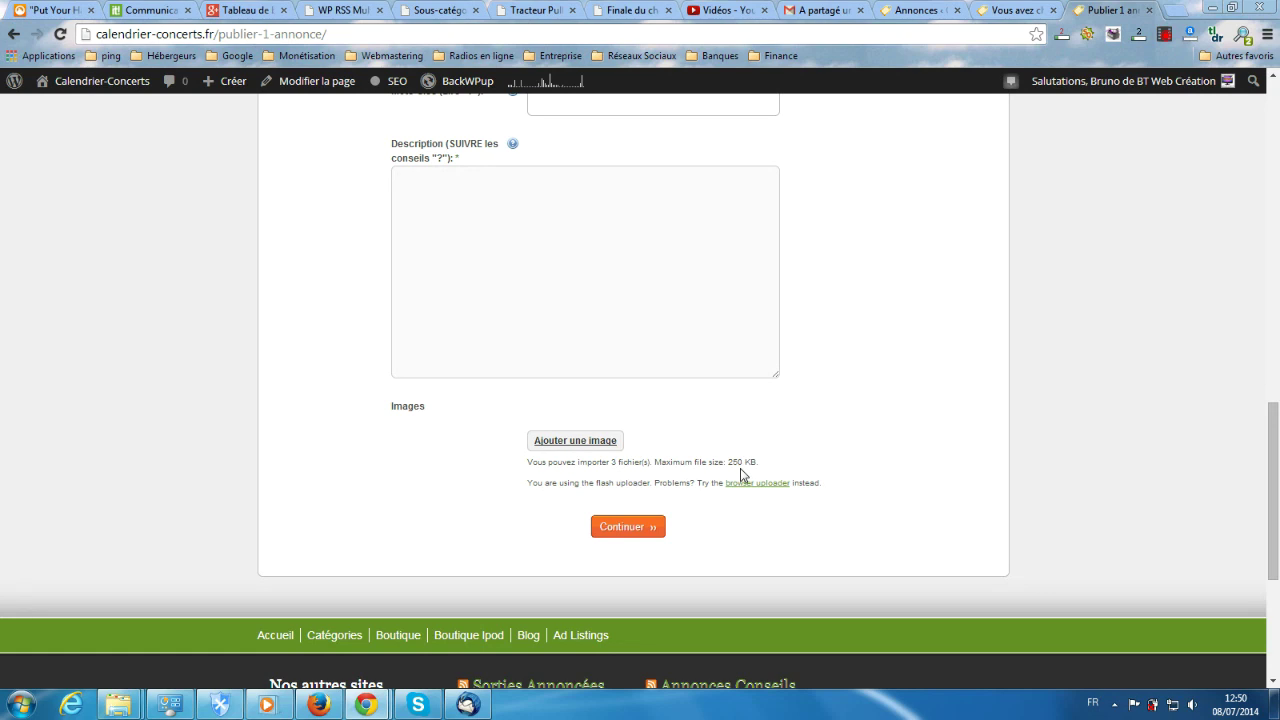
{"action": "mouse_move", "coordinate": [366, 704]}
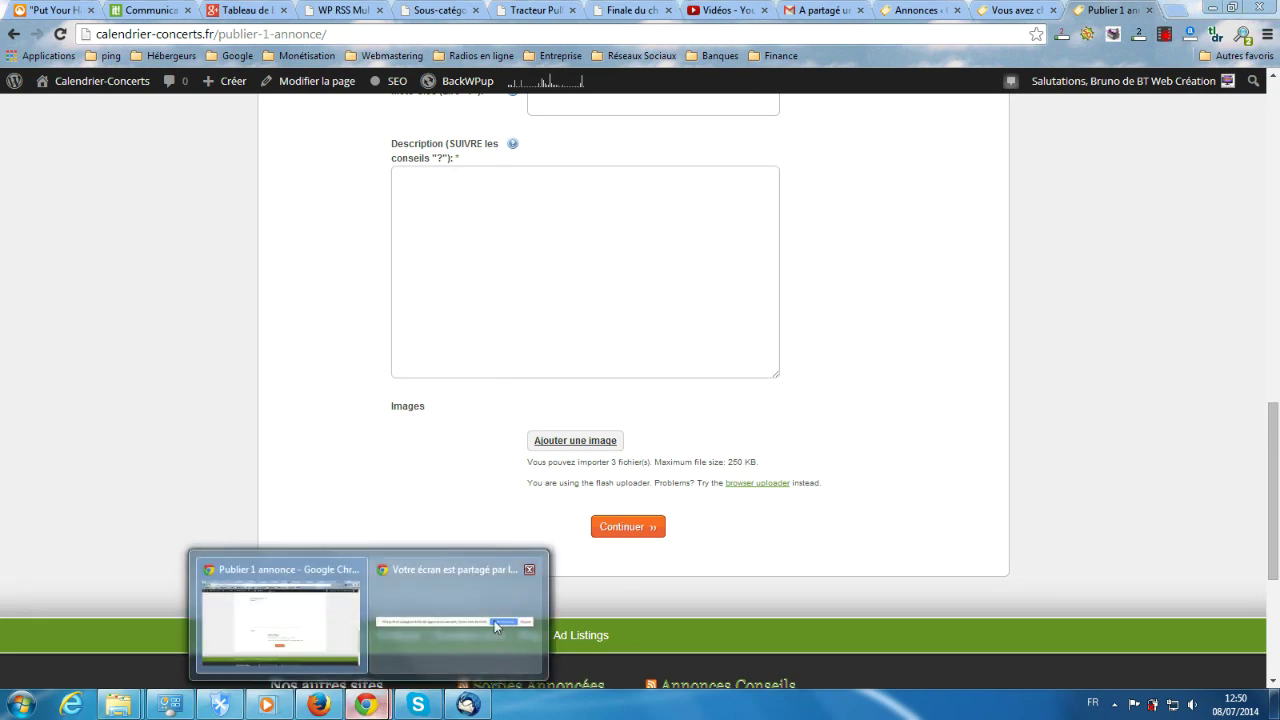